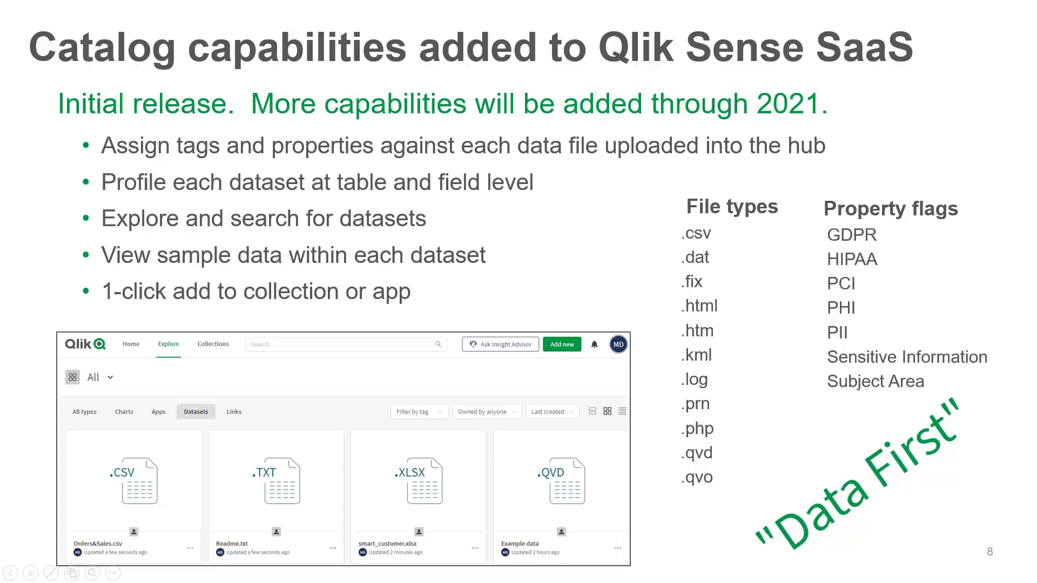
Advance the catalog capabilities slide to animate in the Video Game Sales Details panel.
{"action": "left_click", "coordinate": [203, 378]}
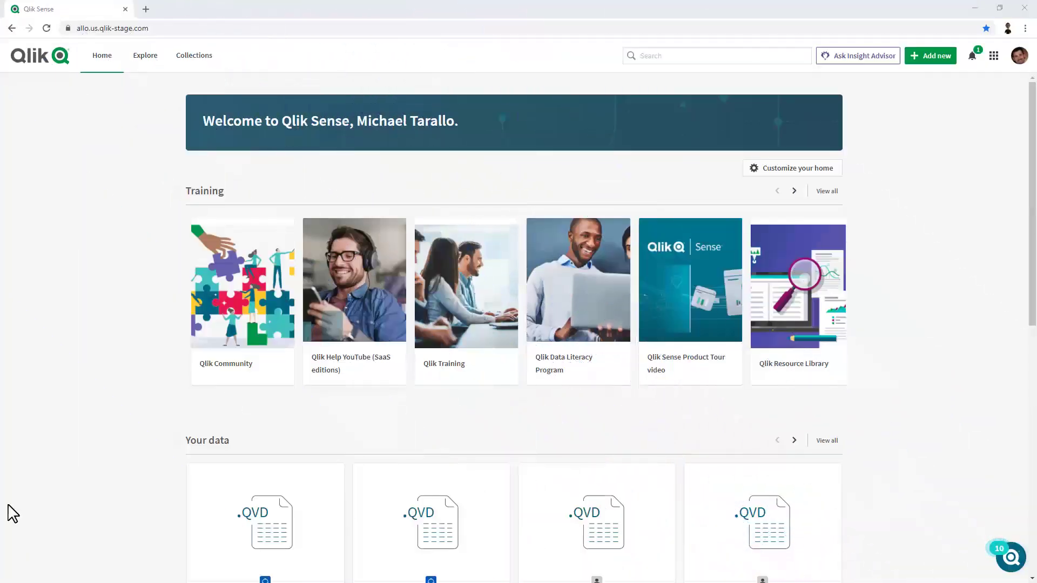
Move the Your data section above Training on the hub home page.
{"action": "mouse_move", "coordinate": [242, 519]}
{"action": "left_click", "coordinate": [838, 168]}
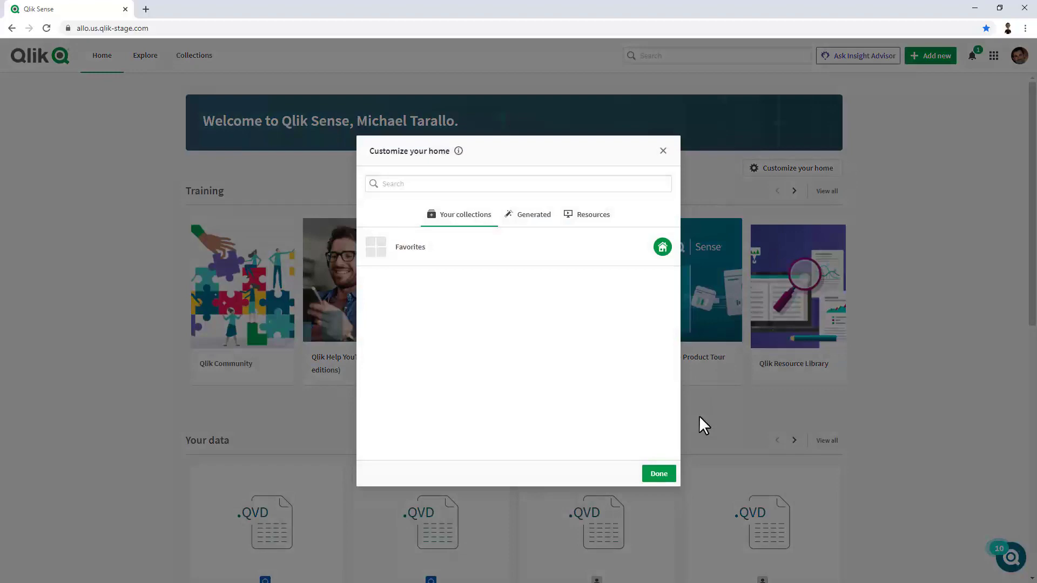
{"action": "left_click", "coordinate": [661, 477]}
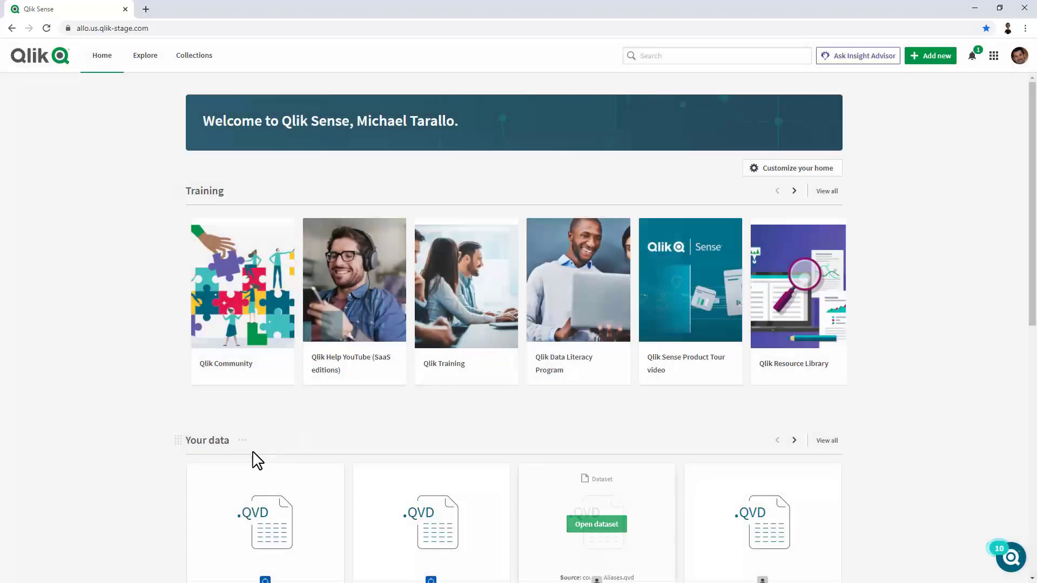
{"action": "left_click_drag", "start_coordinate": [174, 440], "coordinate": [181, 219]}
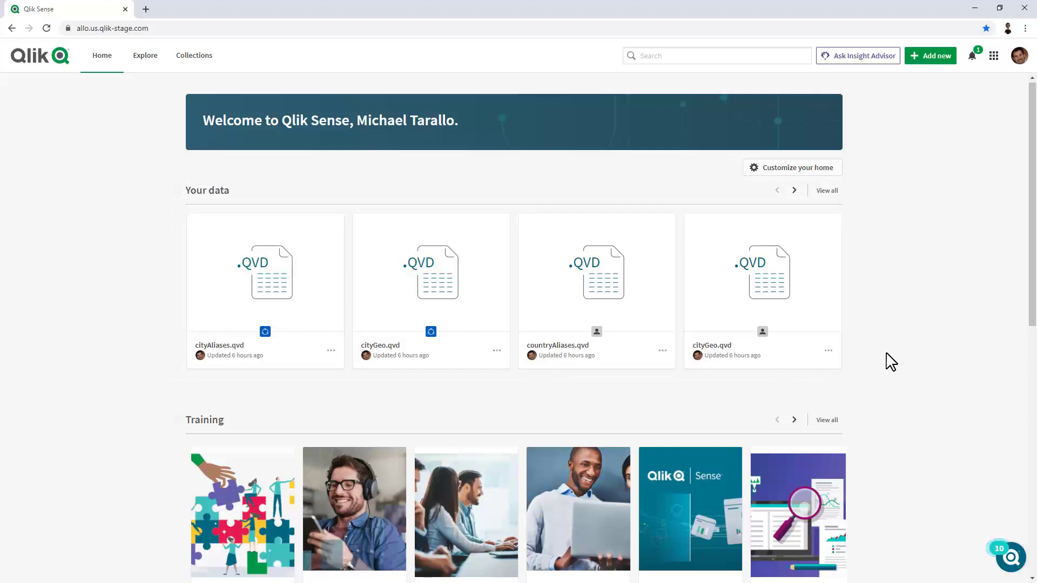
Review the full Your data list of QVD and TXT datasets, then return Home.
{"action": "left_click", "coordinate": [826, 191]}
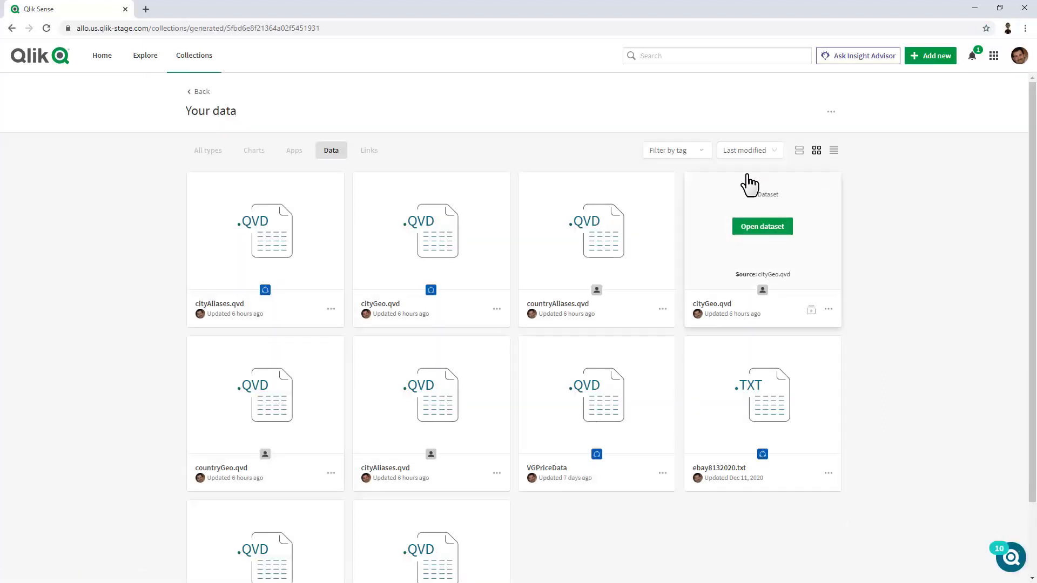
{"action": "scroll", "coordinate": [114, 289], "scroll_direction": "down", "scroll_amount": 3}
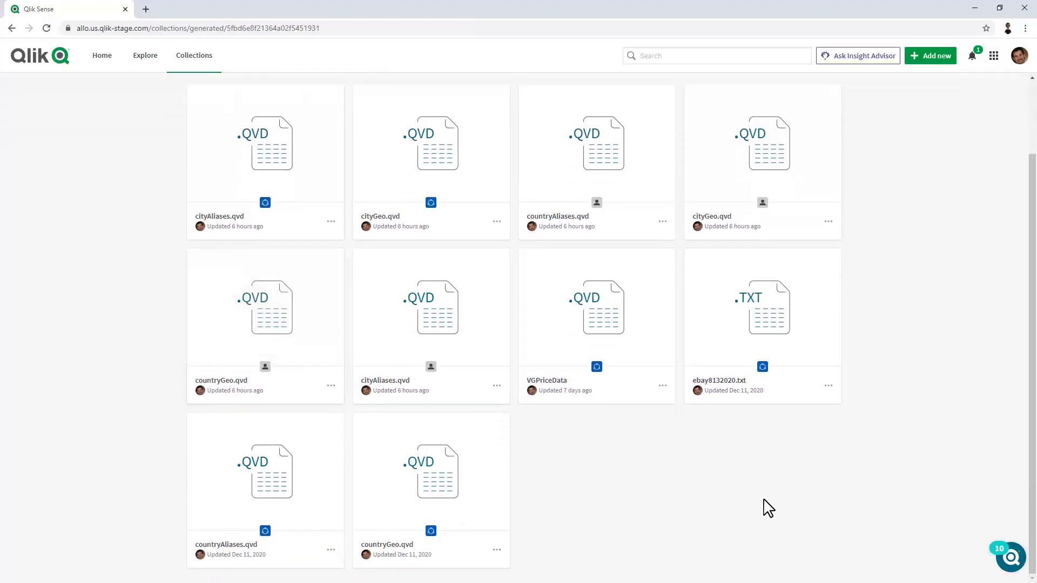
{"action": "scroll", "coordinate": [765, 507], "scroll_direction": "up", "scroll_amount": 3}
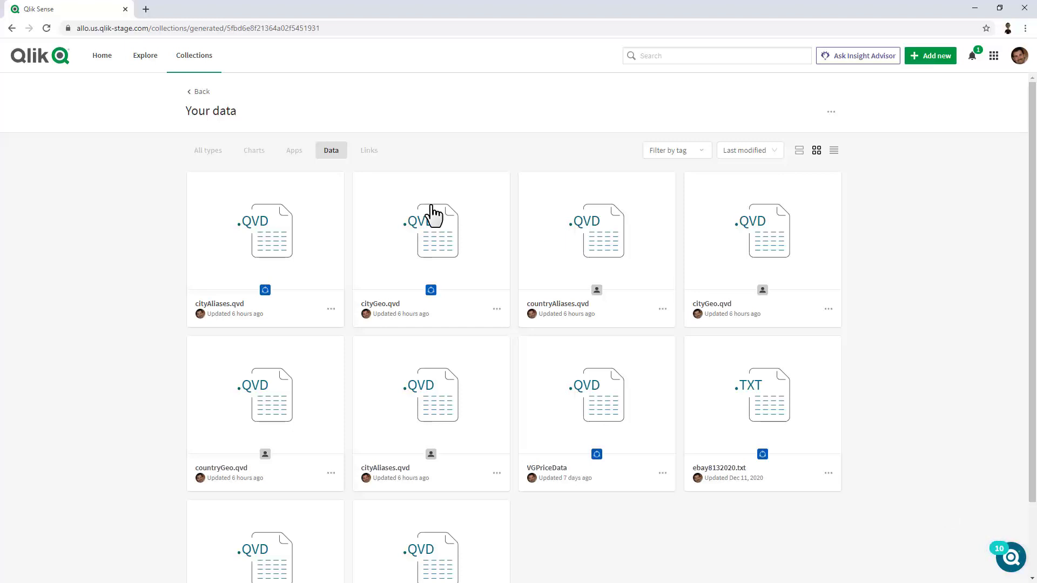
{"action": "left_click", "coordinate": [102, 60]}
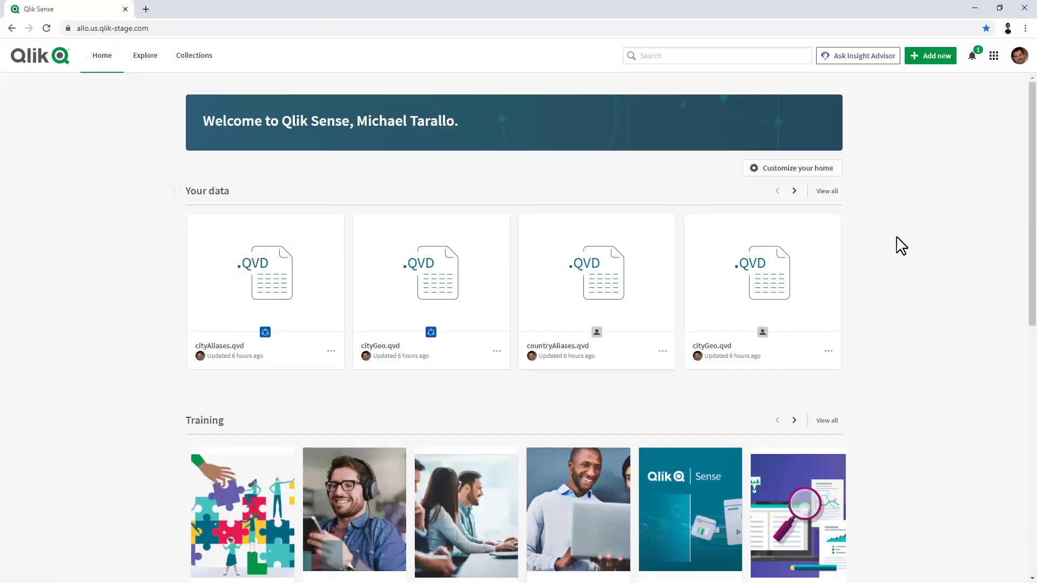
Start a new data file upload with RetroGaming Space as the destination.
{"action": "left_click", "coordinate": [937, 63]}
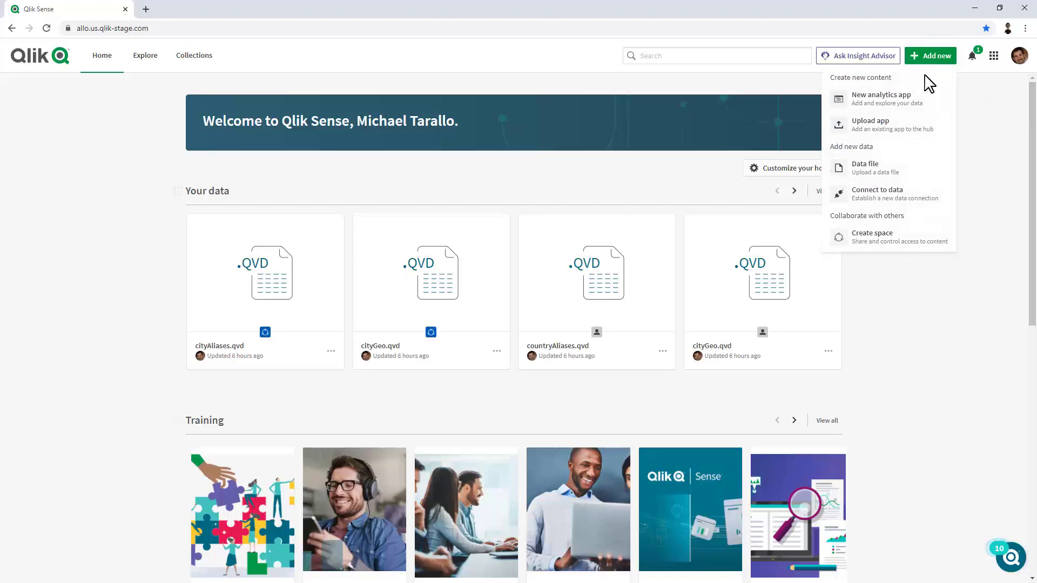
{"action": "left_click", "coordinate": [894, 173]}
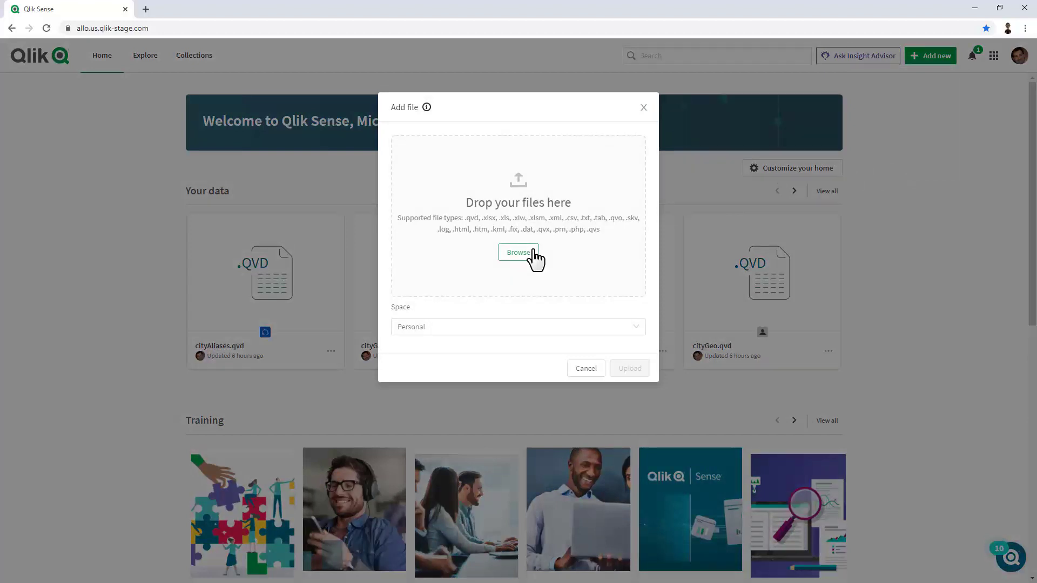
{"action": "left_click", "coordinate": [501, 330]}
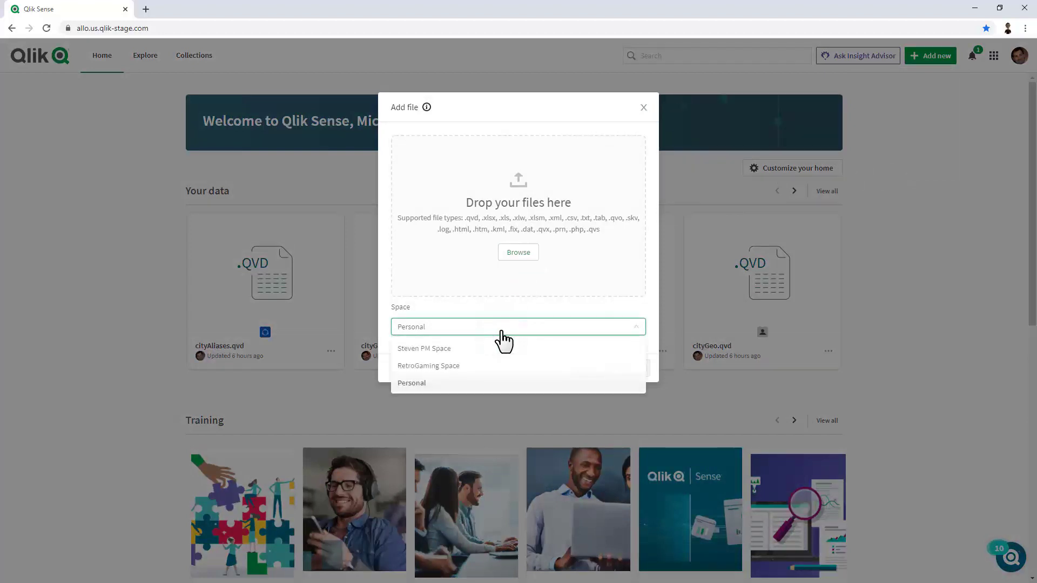
{"action": "left_click", "coordinate": [471, 366]}
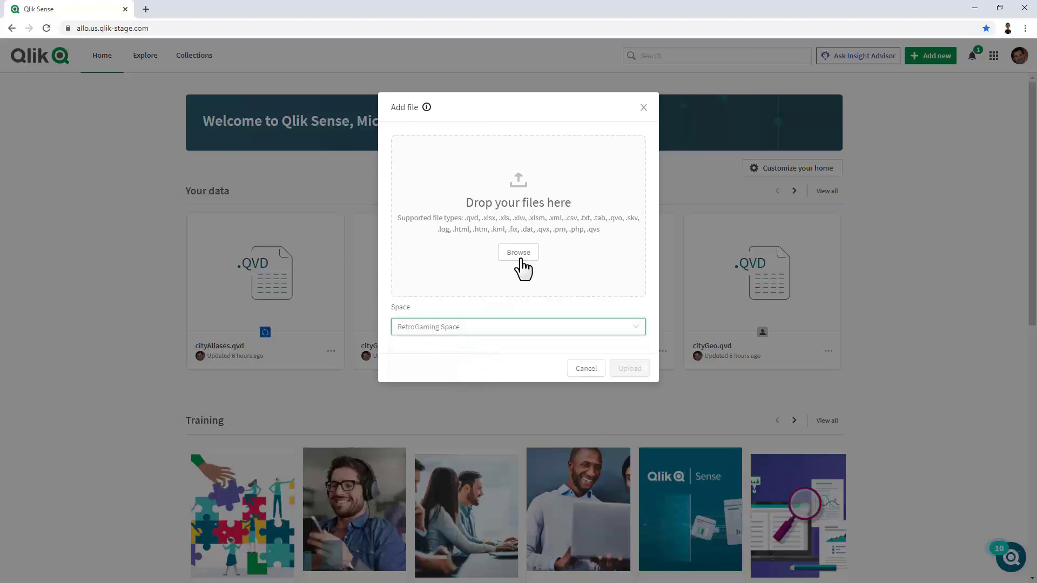
Upload new_date_getting_started.xlsx from the C:\Data folder.
{"action": "left_click", "coordinate": [520, 254]}
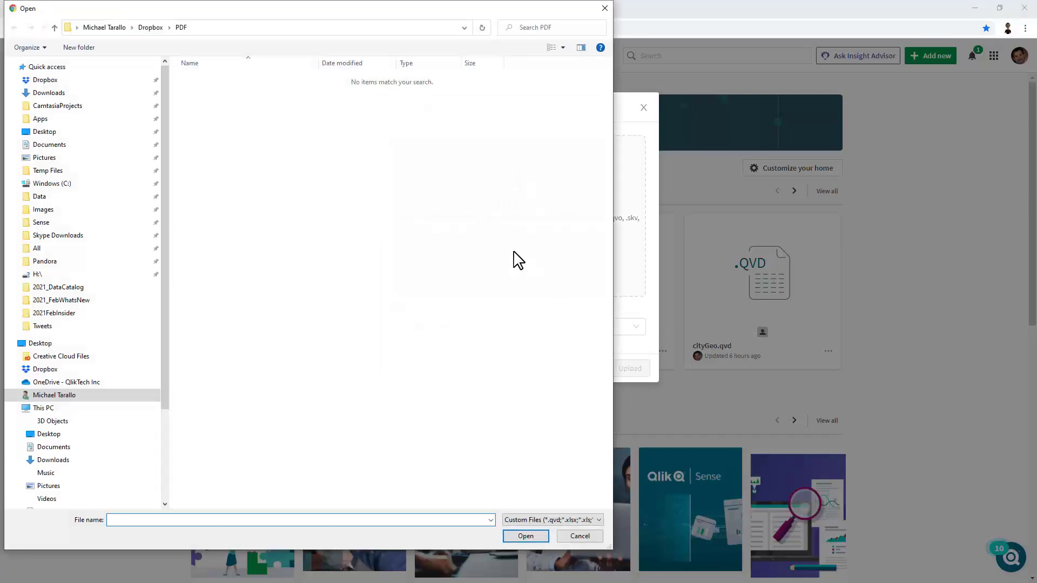
{"action": "left_click", "coordinate": [70, 197]}
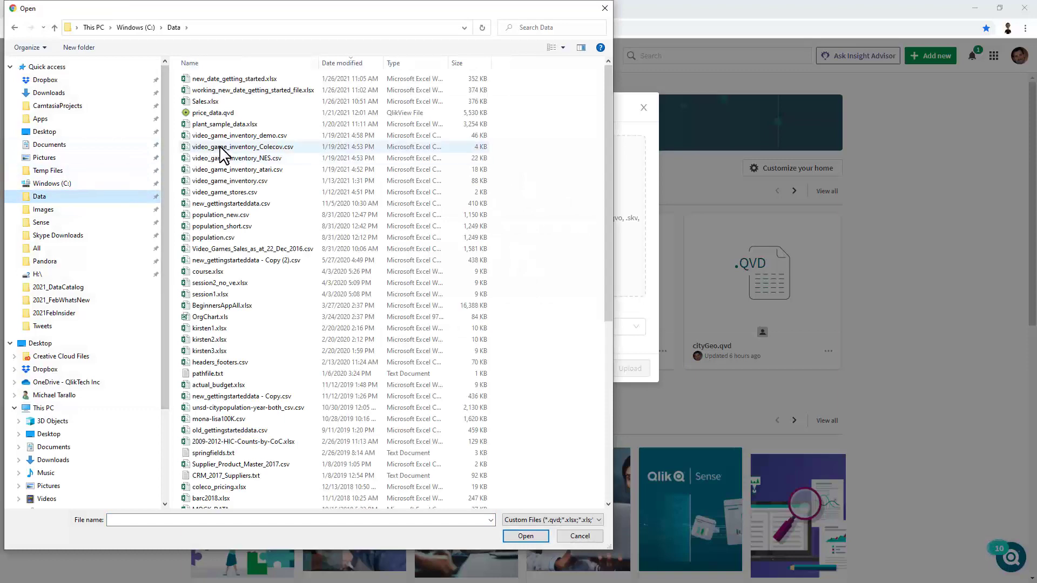
{"action": "left_click", "coordinate": [265, 80]}
{"action": "double_click", "coordinate": [264, 79]}
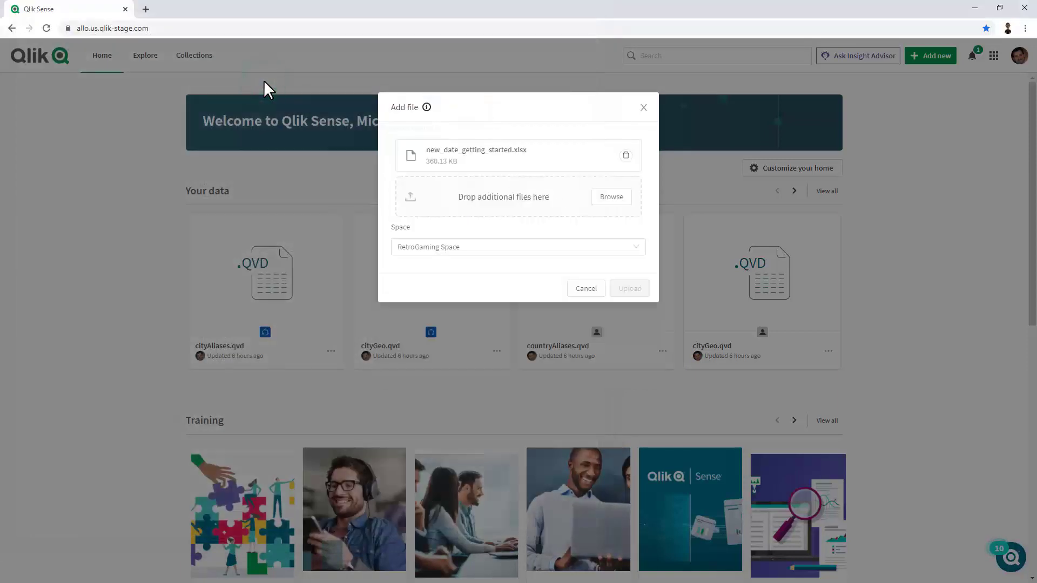
{"action": "left_click", "coordinate": [627, 293]}
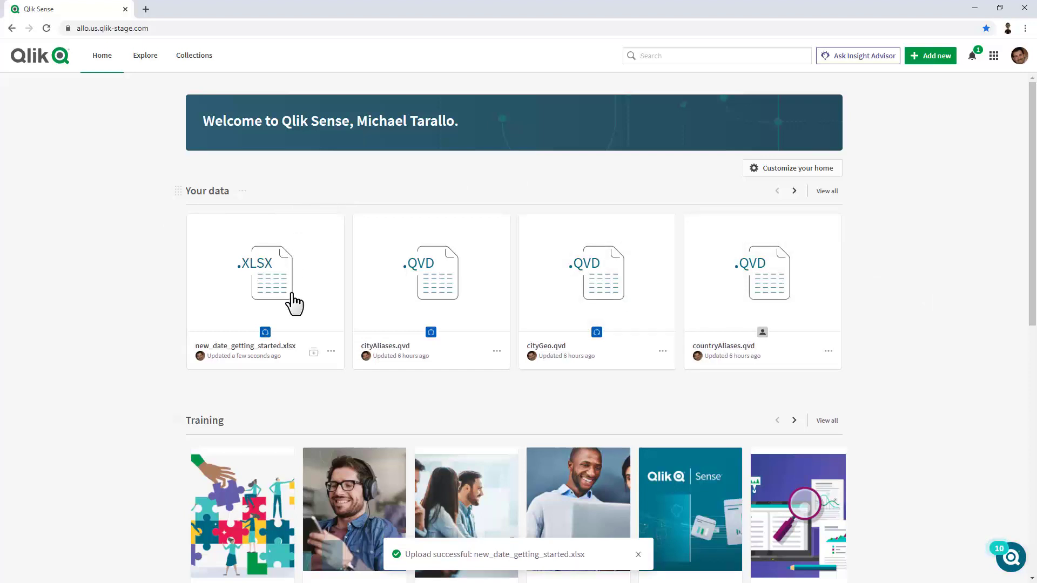
View the new_date_getting_started.xlsx details, then open its Edit dataset dialog from Explore.
{"action": "left_click", "coordinate": [330, 353]}
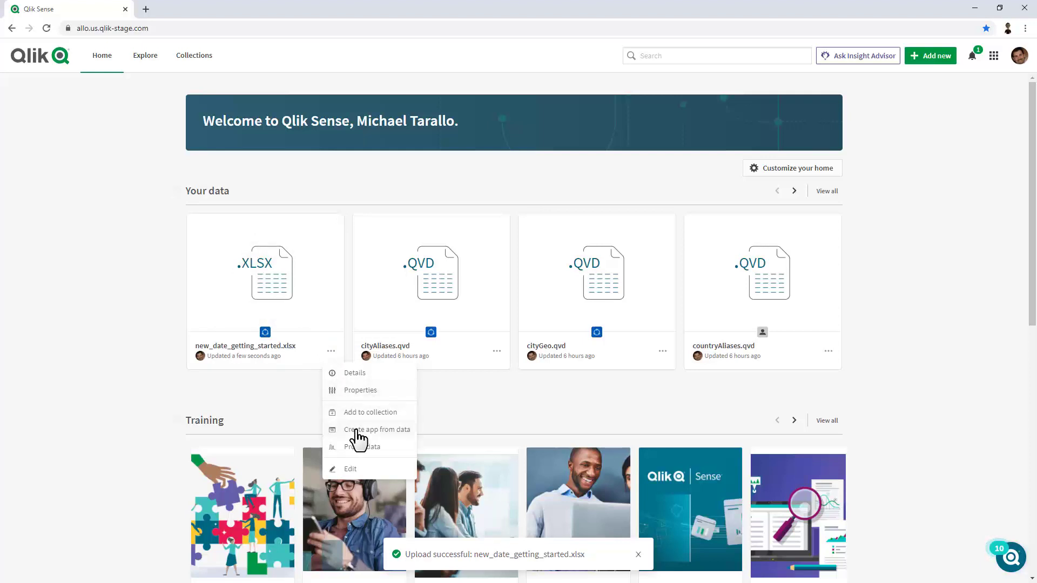
{"action": "left_click", "coordinate": [330, 305]}
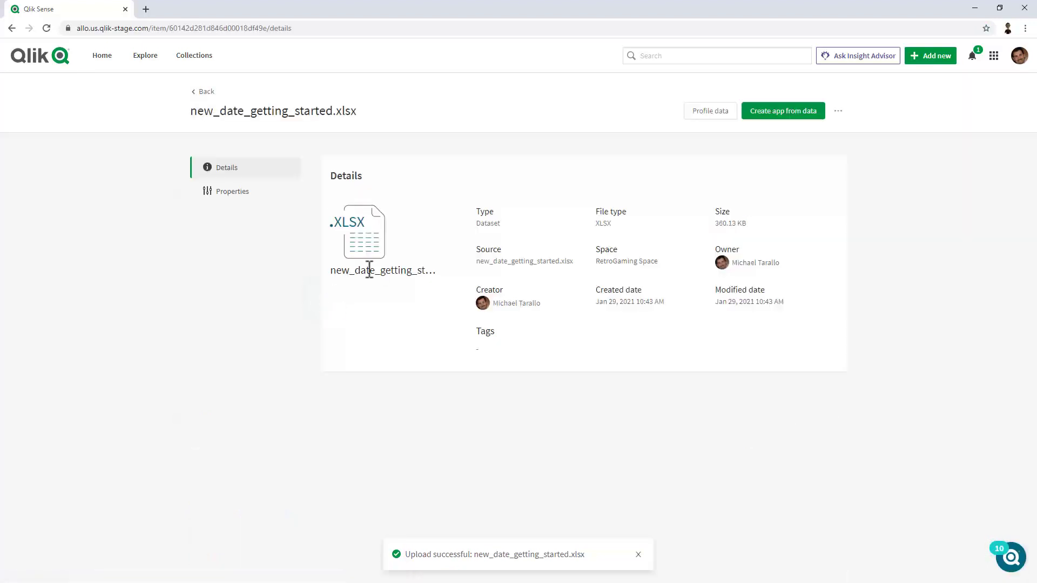
{"action": "left_click", "coordinate": [208, 93]}
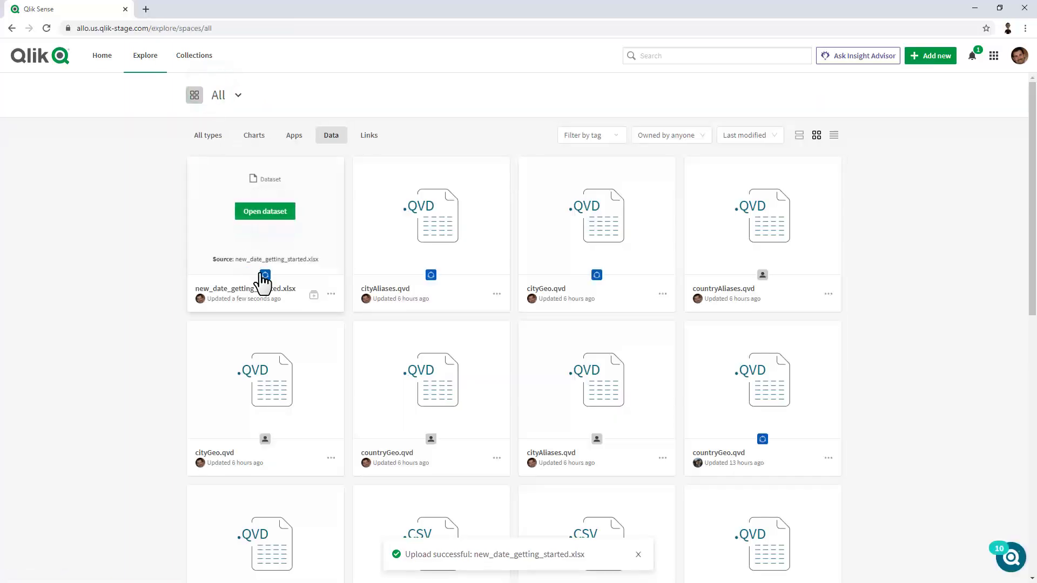
{"action": "left_click", "coordinate": [329, 296]}
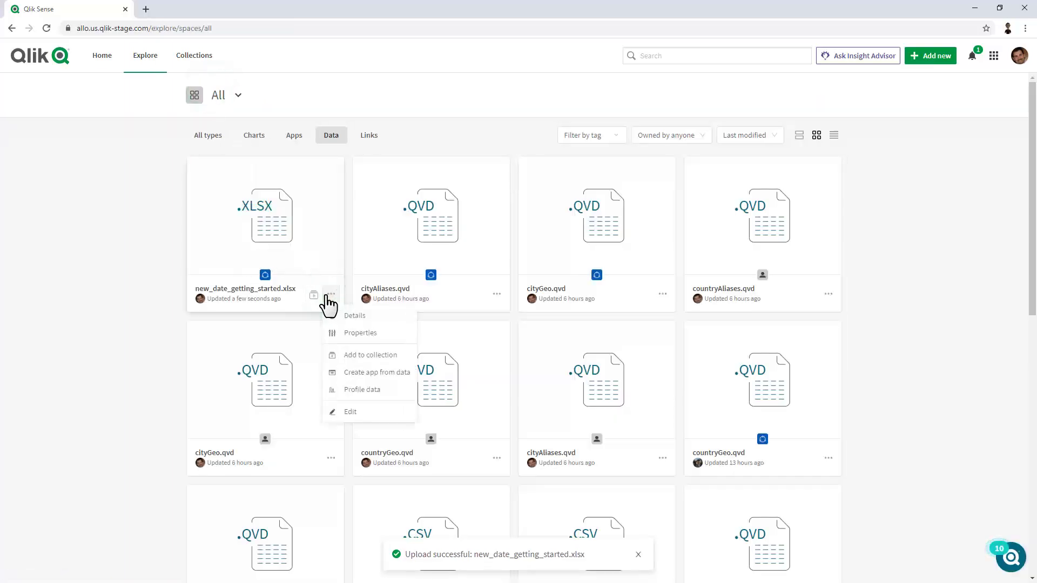
{"action": "left_click", "coordinate": [351, 412]}
Rename the uploaded dataset to 'Video Game Sales'.
{"action": "left_click_drag", "start_coordinate": [496, 160], "coordinate": [389, 165]}
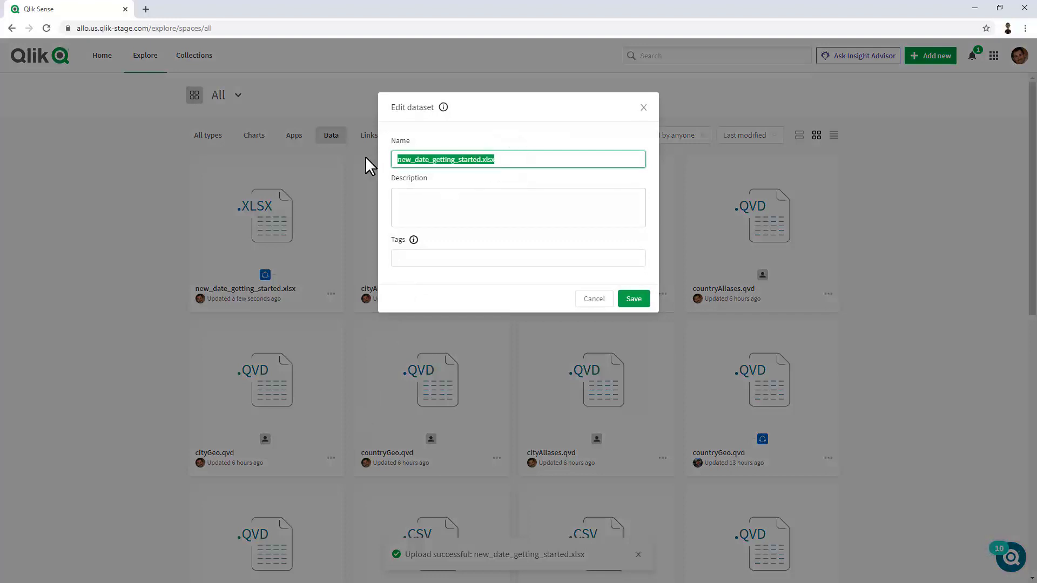
{"action": "type", "text": "I"}
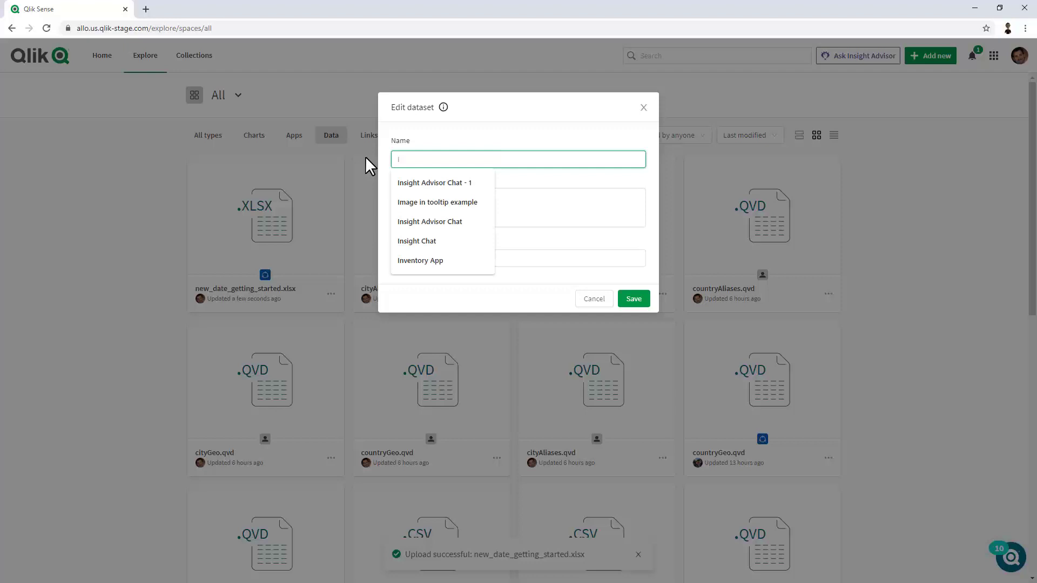
{"action": "key", "text": "BackSpace"}
{"action": "type", "text": "Vi"}
{"action": "key", "text": "Down"}
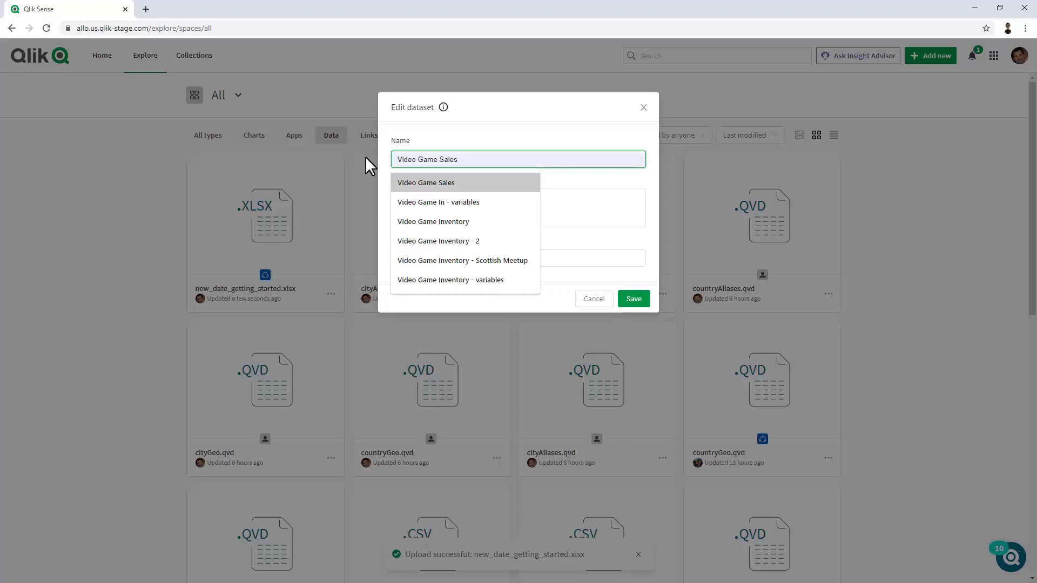
{"action": "key", "text": "Return"}
{"action": "left_click", "coordinate": [440, 195]}
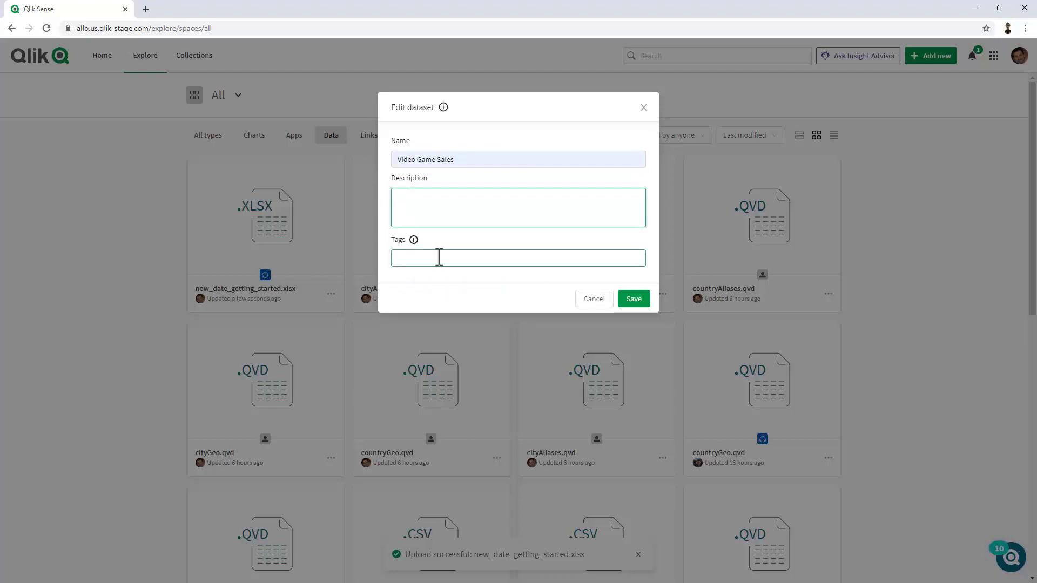
Tag the dataset Sales and Finance and save the edits.
{"action": "left_click", "coordinate": [439, 257]}
{"action": "type", "text": "sales"}
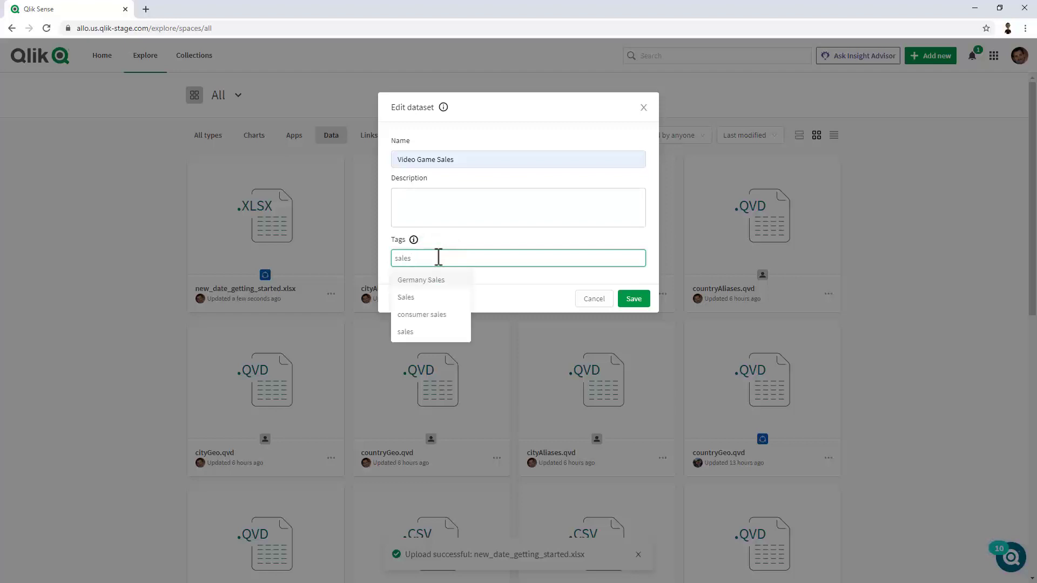
{"action": "left_click", "coordinate": [421, 298]}
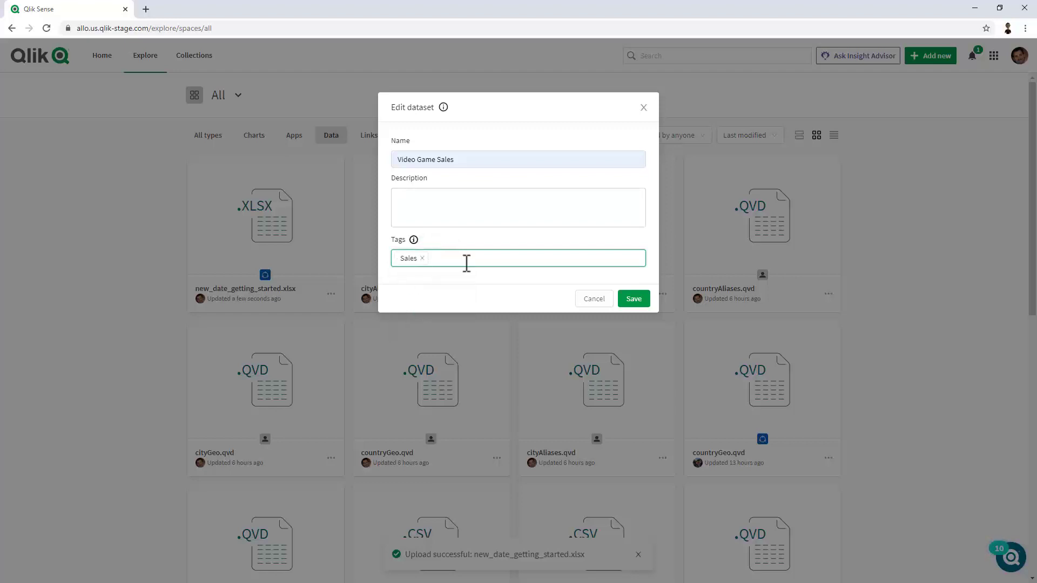
{"action": "type", "text": "finance"}
{"action": "left_click", "coordinate": [454, 281]}
{"action": "left_click", "coordinate": [632, 299]}
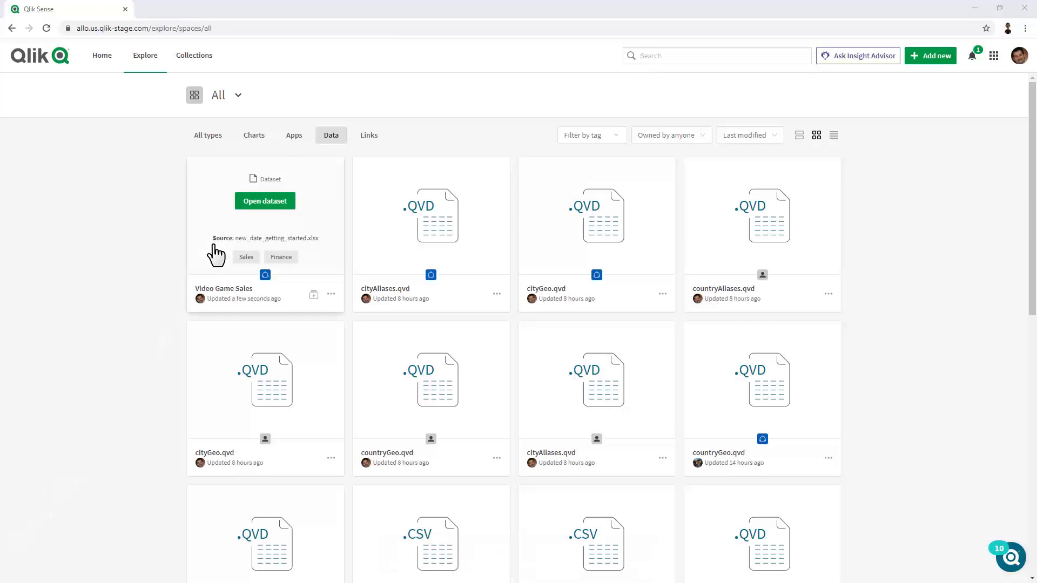
Add a Sensitive information property to Video Game Sales, then profile its data.
{"action": "left_click", "coordinate": [215, 249]}
{"action": "left_click", "coordinate": [232, 194]}
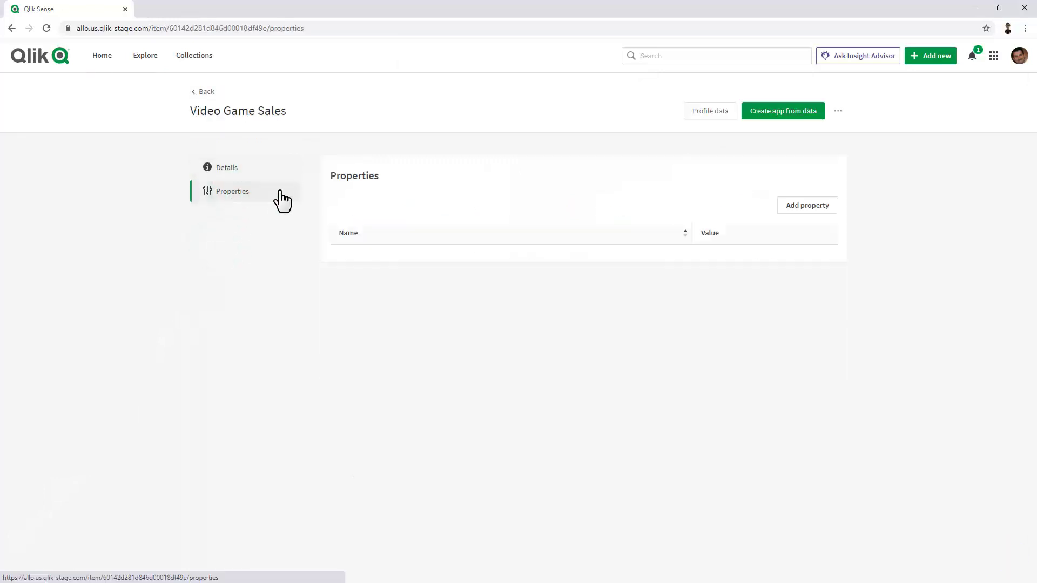
{"action": "left_click", "coordinate": [808, 209]}
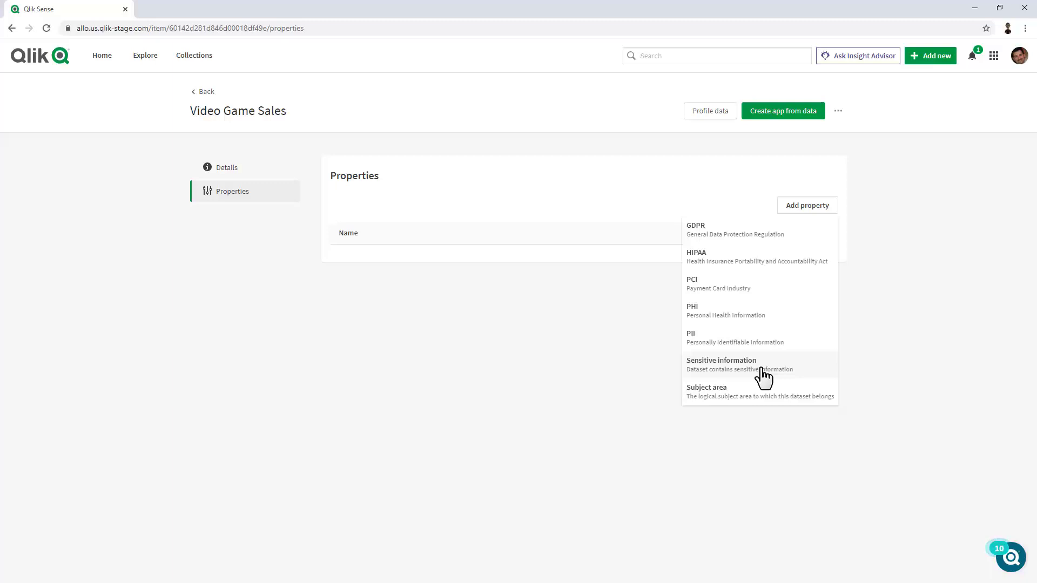
{"action": "left_click", "coordinate": [761, 371]}
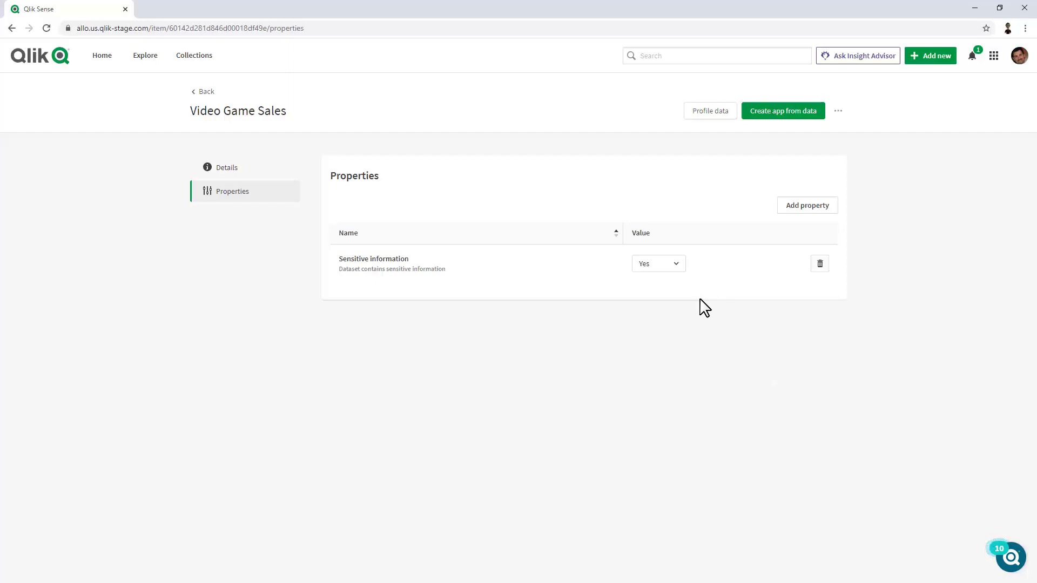
{"action": "left_click", "coordinate": [716, 113]}
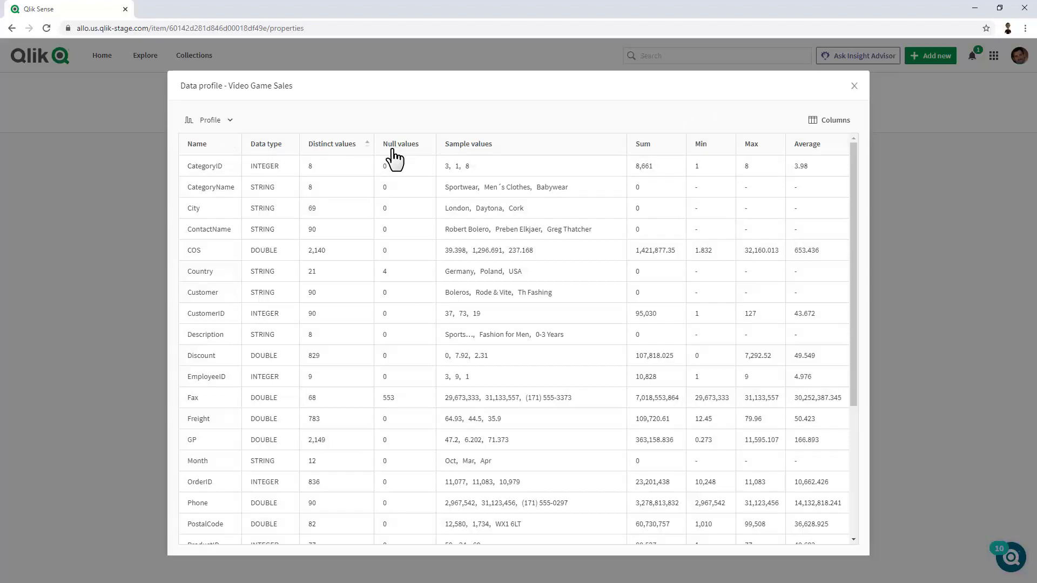
Browse the profile's Data sample rows, then close the Data profile.
{"action": "left_click", "coordinate": [827, 123]}
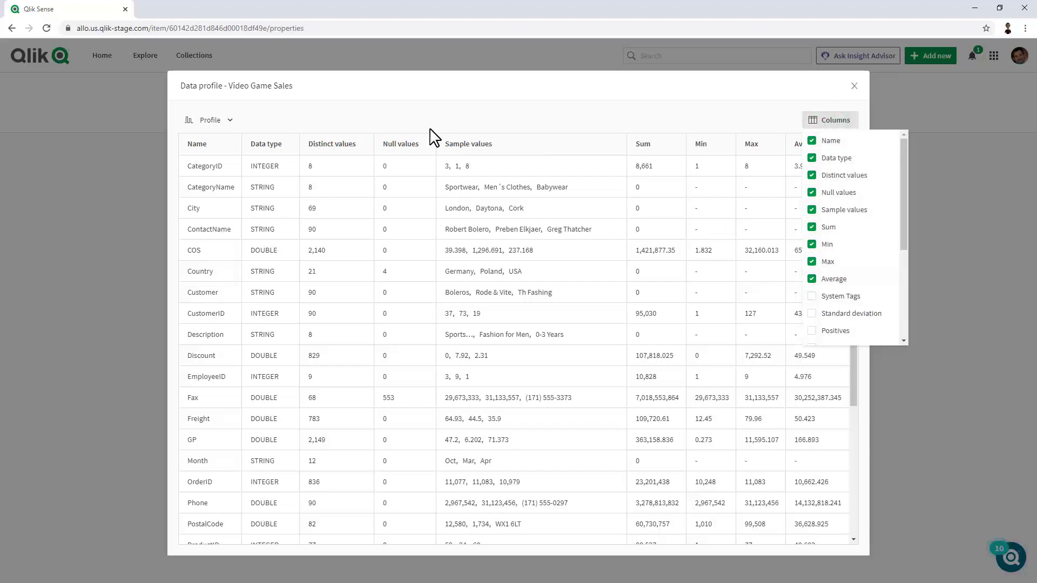
{"action": "left_click", "coordinate": [230, 122]}
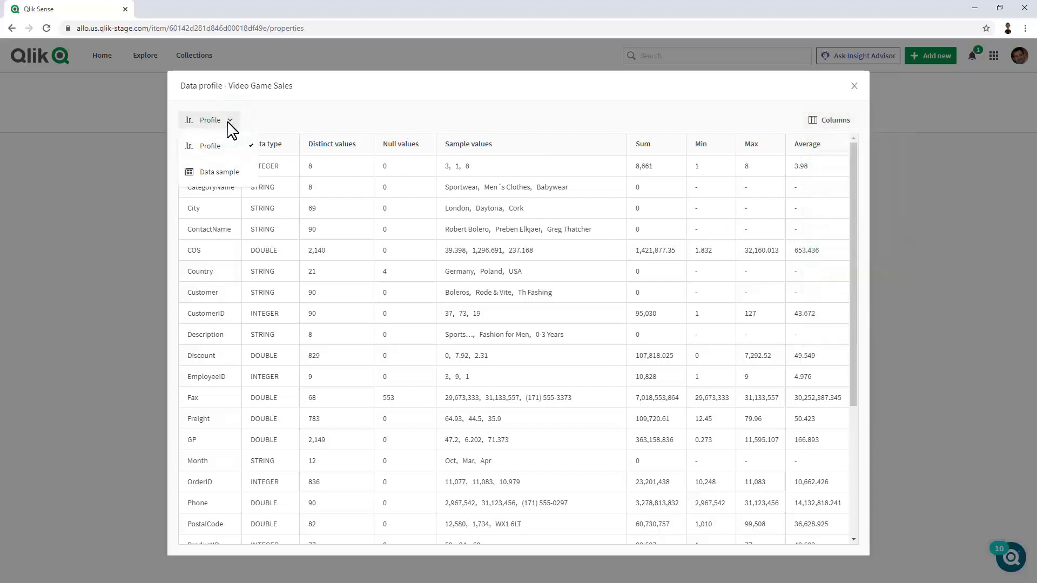
{"action": "left_click", "coordinate": [215, 170]}
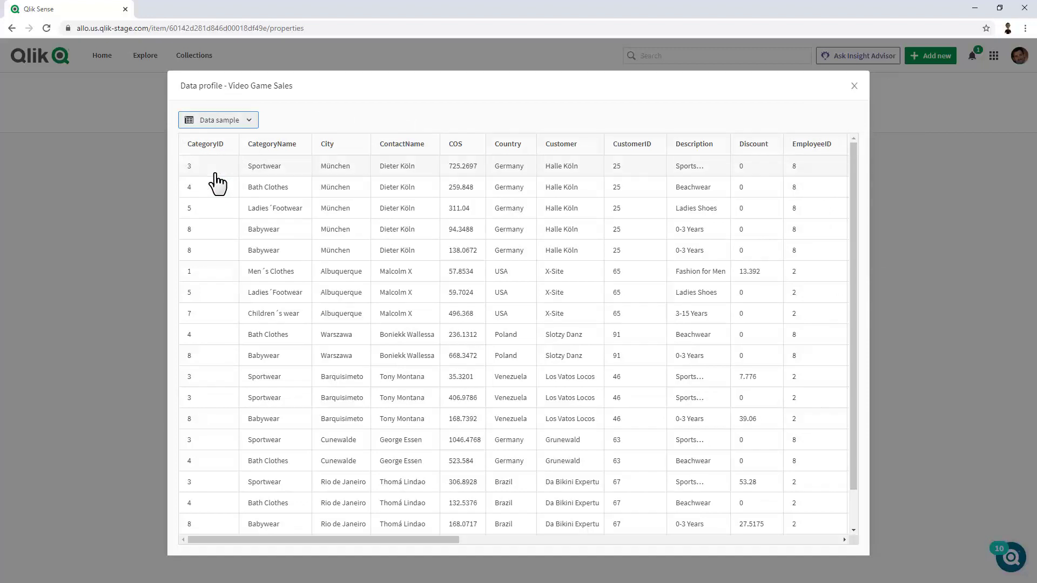
{"action": "scroll", "coordinate": [764, 292], "scroll_direction": "down", "scroll_amount": 1}
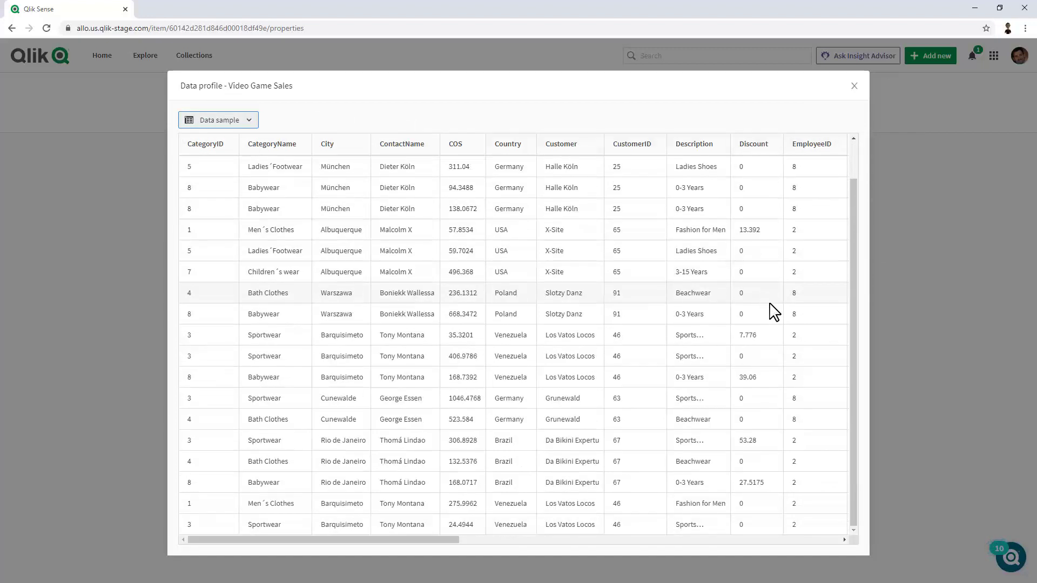
{"action": "scroll", "coordinate": [774, 312], "scroll_direction": "up", "scroll_amount": 1}
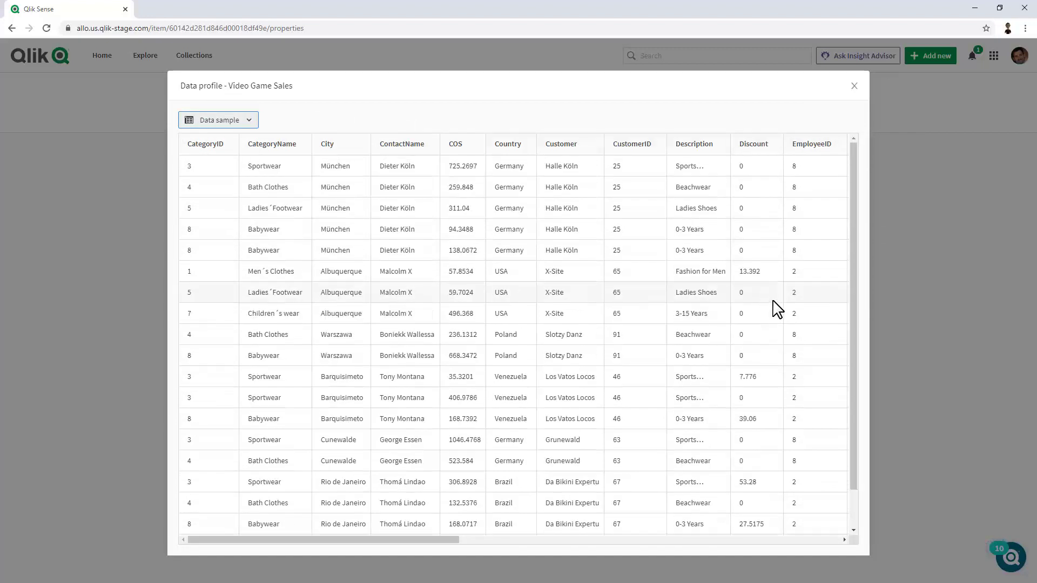
{"action": "left_click", "coordinate": [854, 86]}
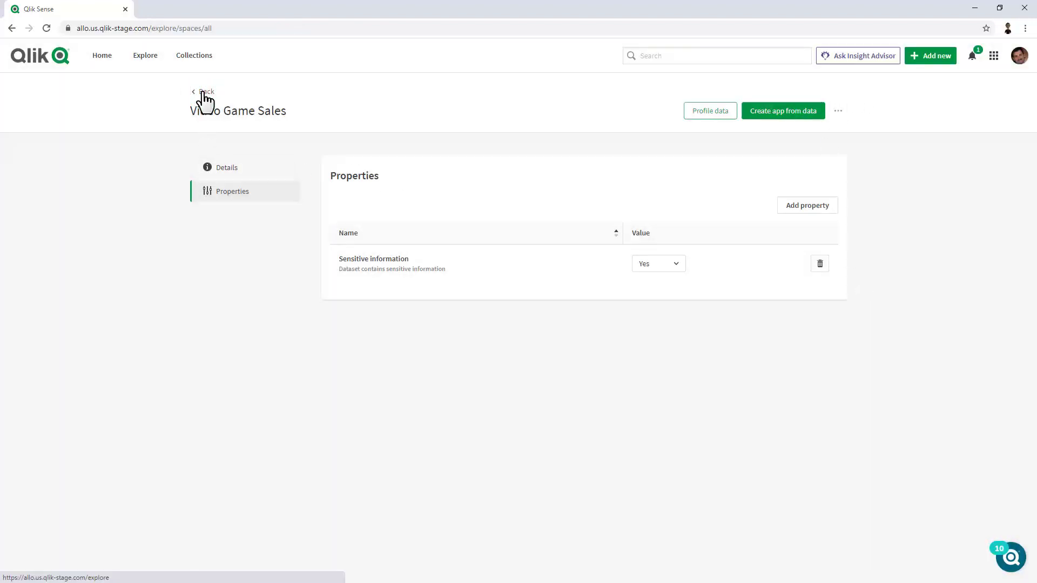
Create a Video Game Sales app from the dataset.
{"action": "left_click", "coordinate": [205, 93]}
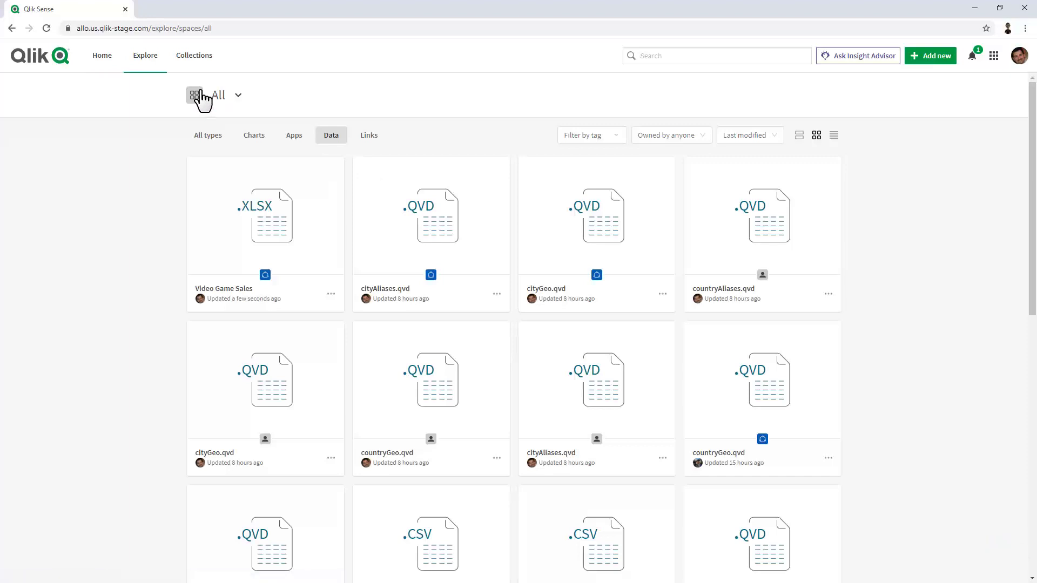
{"action": "left_click", "coordinate": [331, 294]}
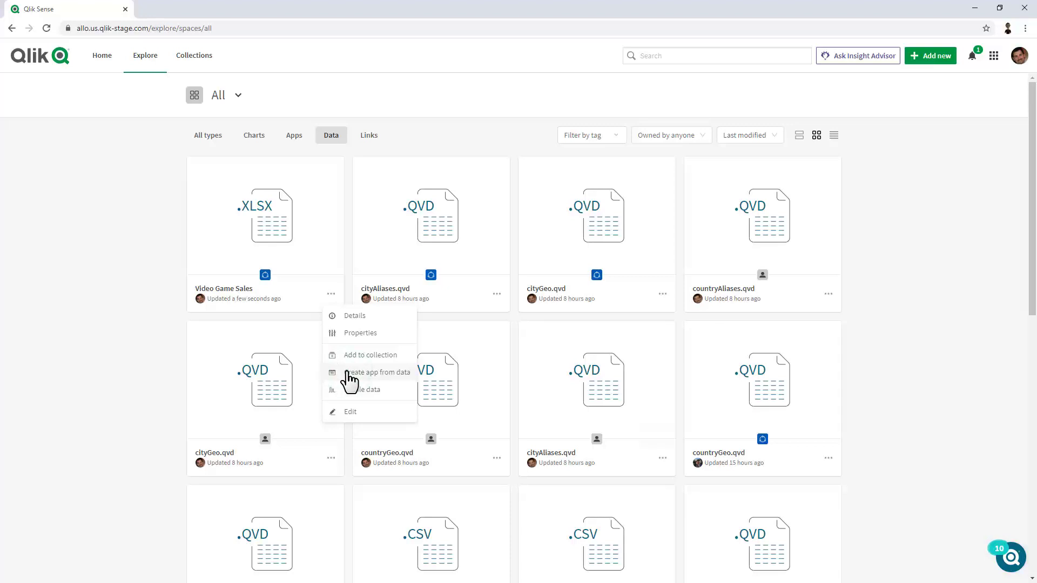
{"action": "left_click", "coordinate": [348, 373]}
{"action": "left_click", "coordinate": [668, 435]}
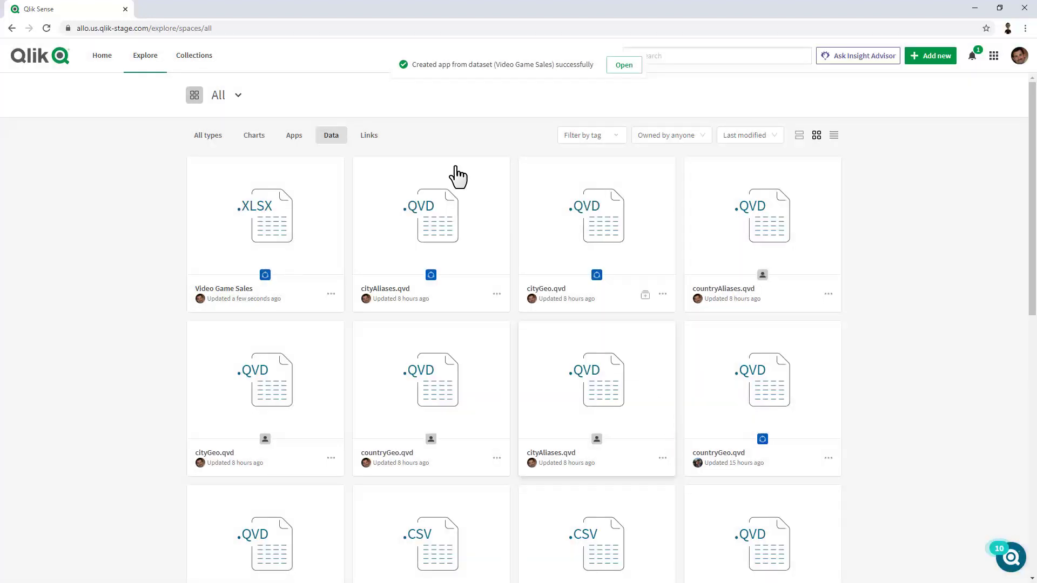
Open the new app and add an empty sheet, My new sheet.
{"action": "left_click", "coordinate": [294, 141]}
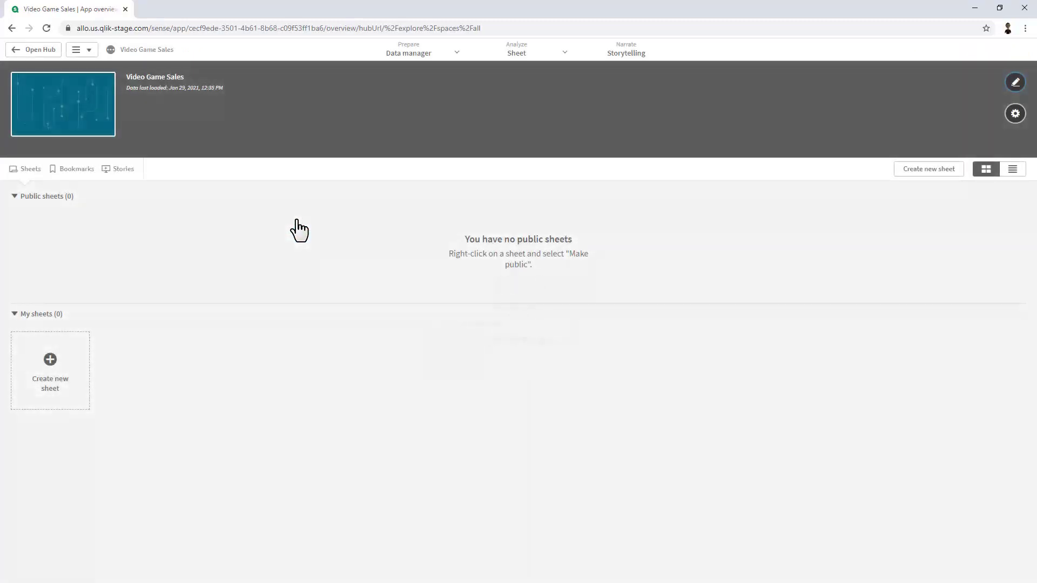
{"action": "left_click", "coordinate": [54, 371]}
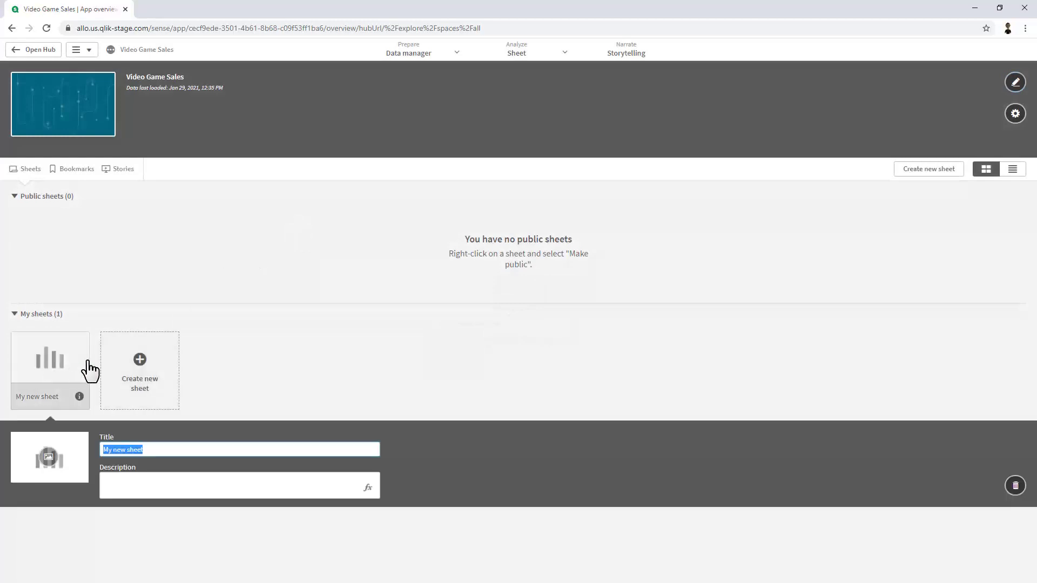
{"action": "left_click", "coordinate": [70, 366]}
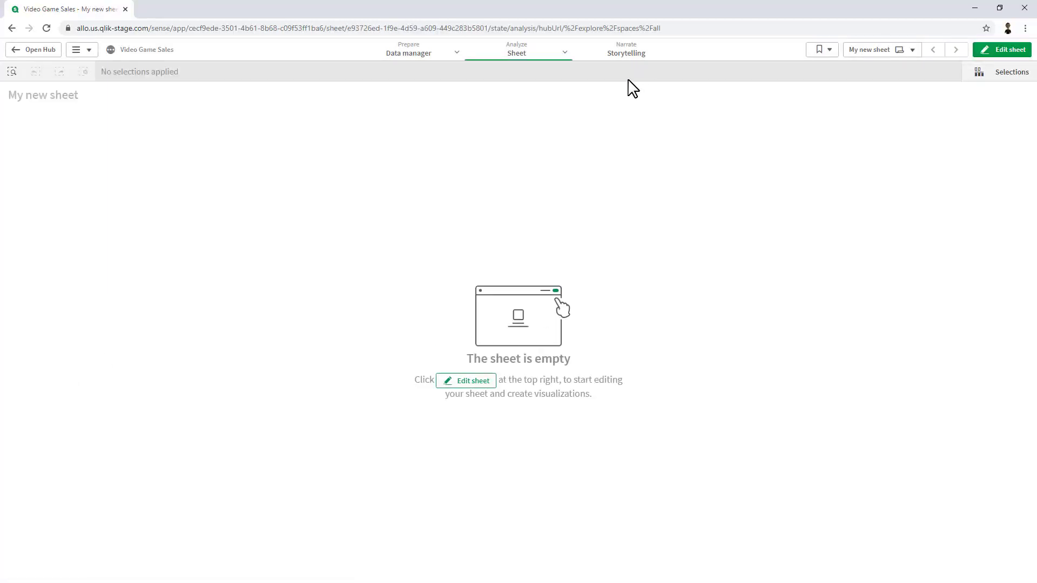
Edit My new sheet and drop the Sales field onto the grid as a chart.
{"action": "left_click", "coordinate": [997, 51]}
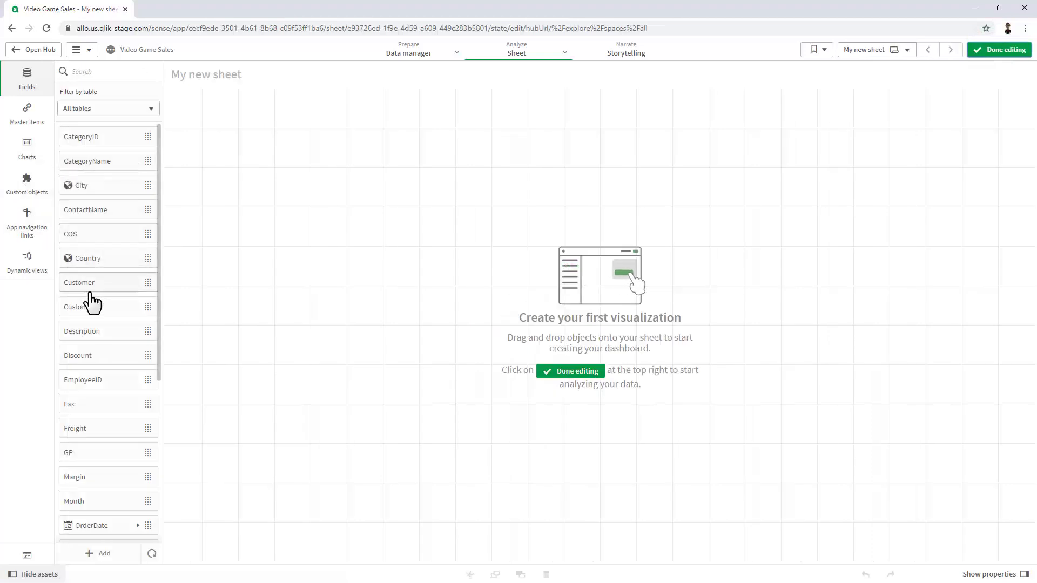
{"action": "scroll", "coordinate": [76, 480], "scroll_direction": "down", "scroll_amount": 5}
{"action": "left_click_drag", "start_coordinate": [81, 478], "coordinate": [348, 236]}
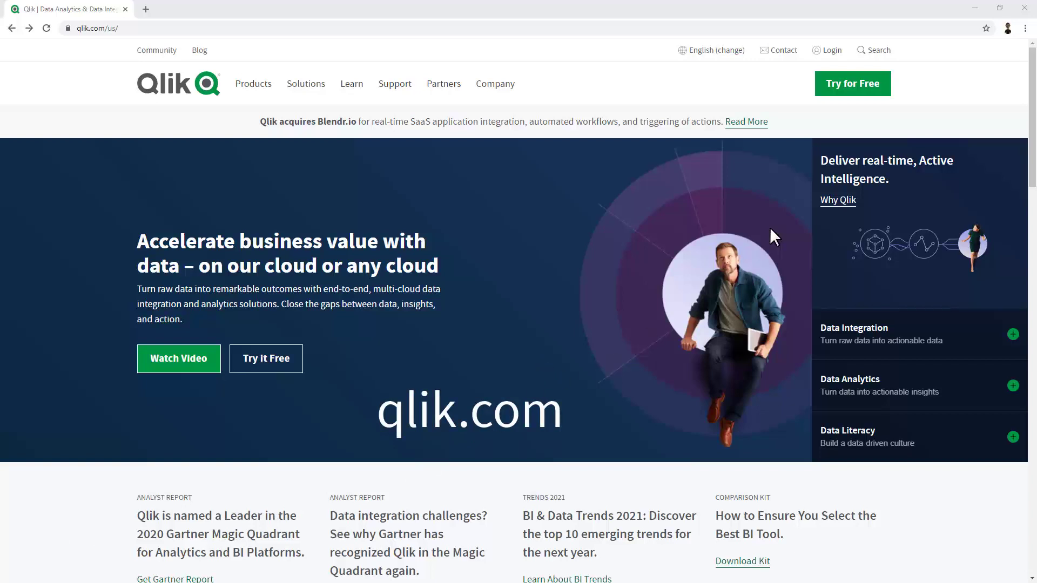
Go to the Qlik Sense Business free-trial signup via Try for Free.
{"action": "left_click", "coordinate": [855, 92]}
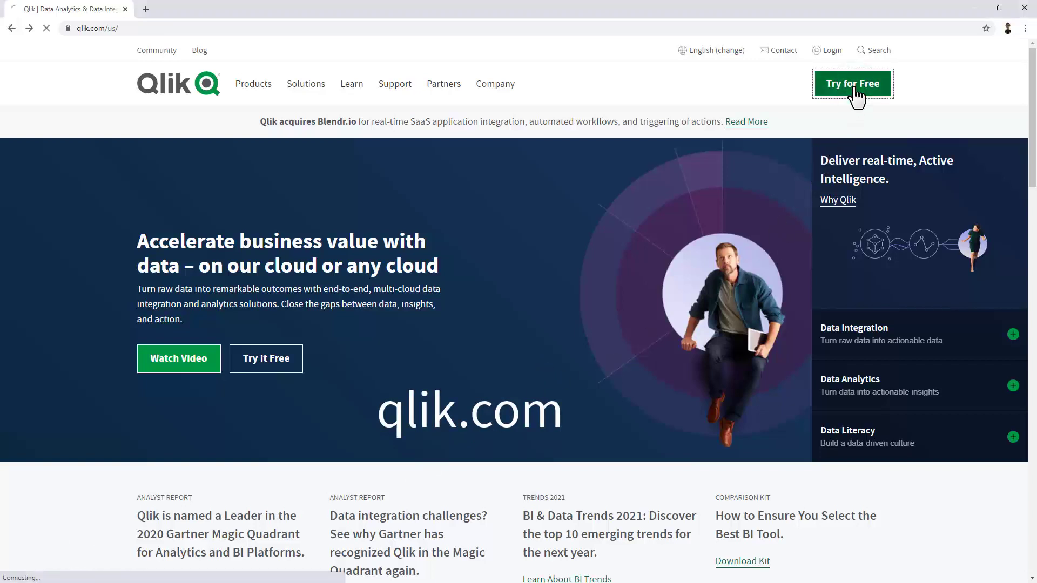